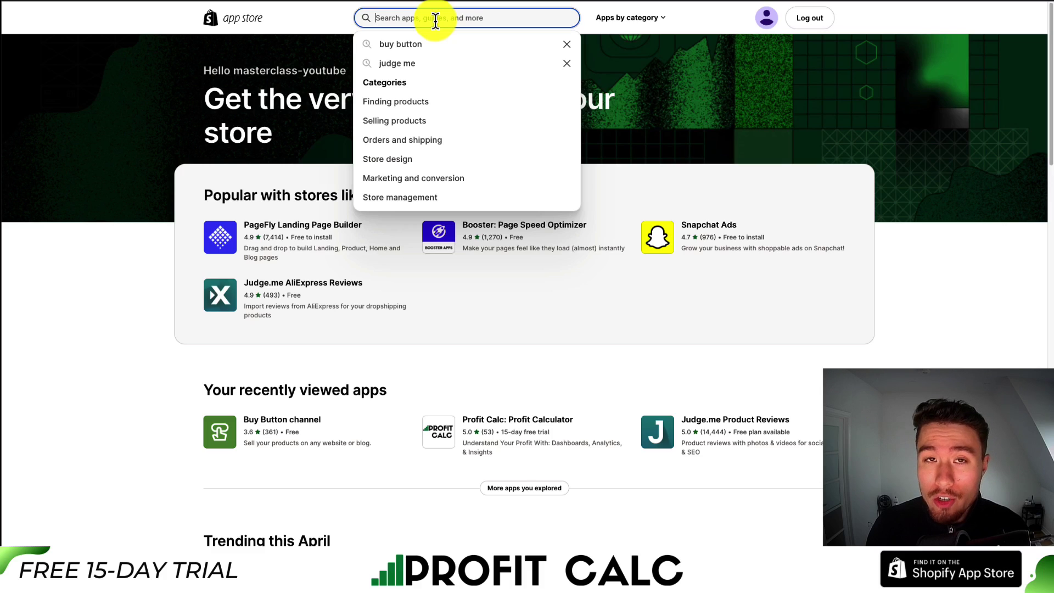
Step: Search the App Store for 'buy b' and open the free Buy Button channel listing
text(buy b)
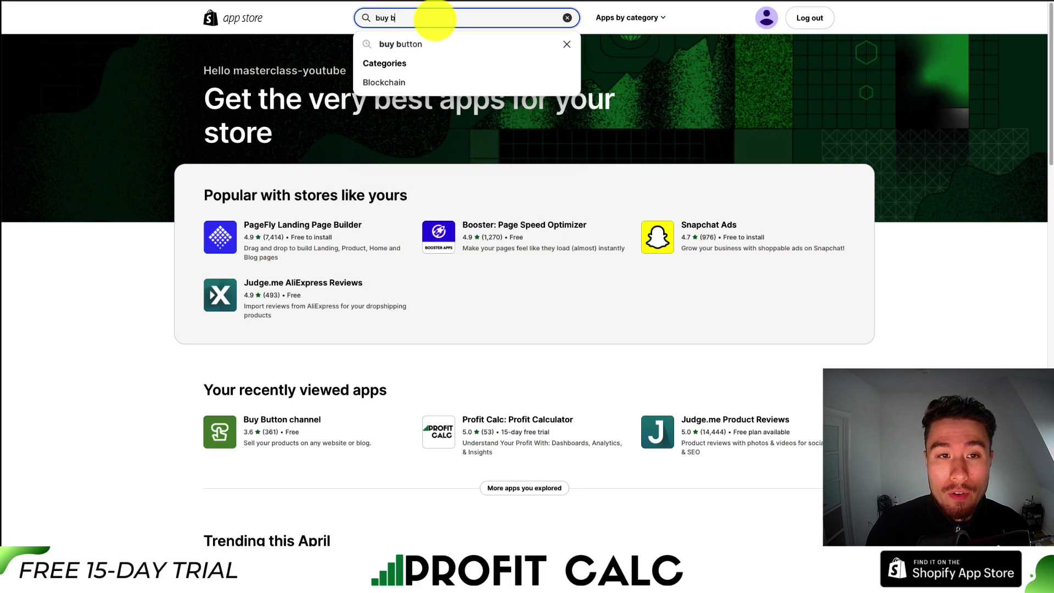
click(385, 44)
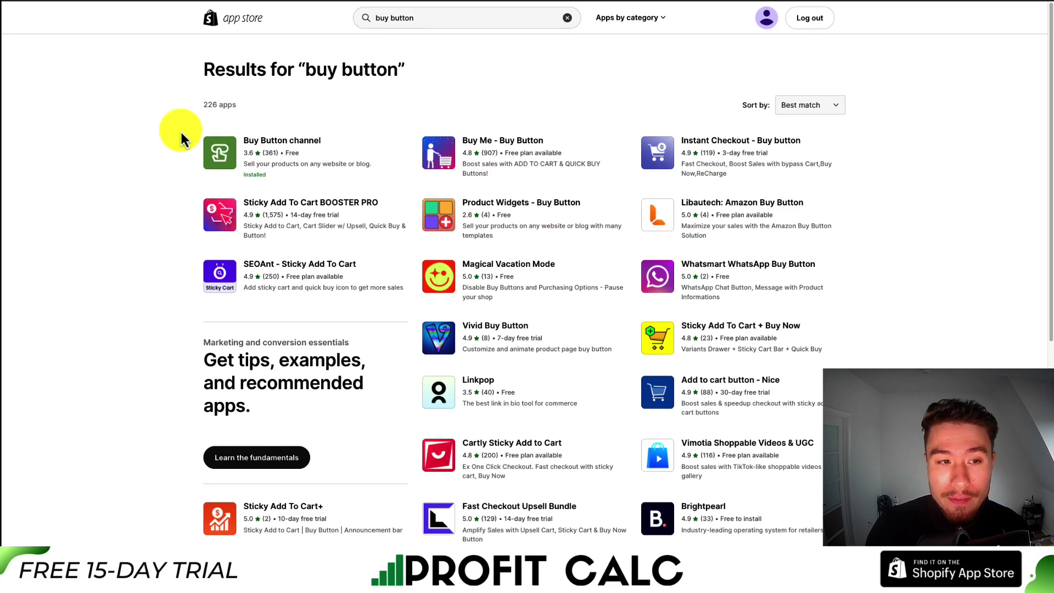
click(255, 143)
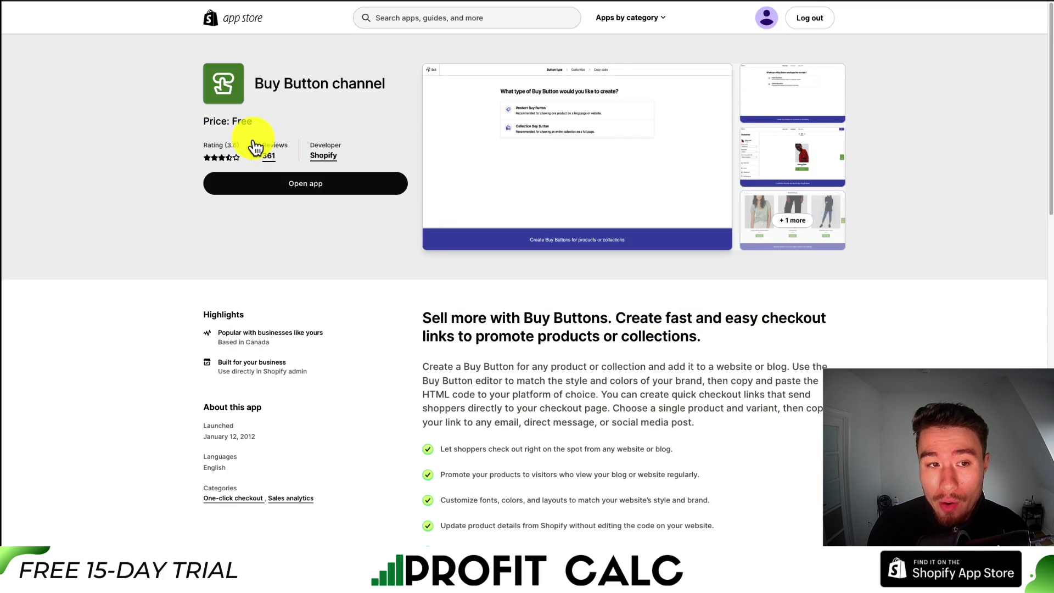
drag(229, 124, 260, 130)
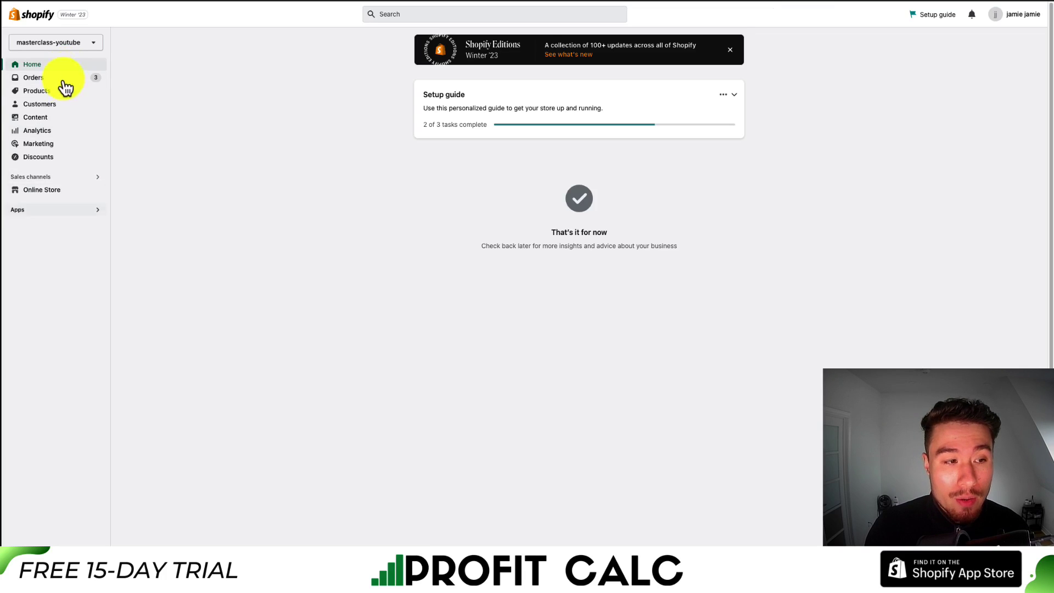
Step: Search the store's apps for 'buy' and open the Buy Button sales channel
click(24, 211)
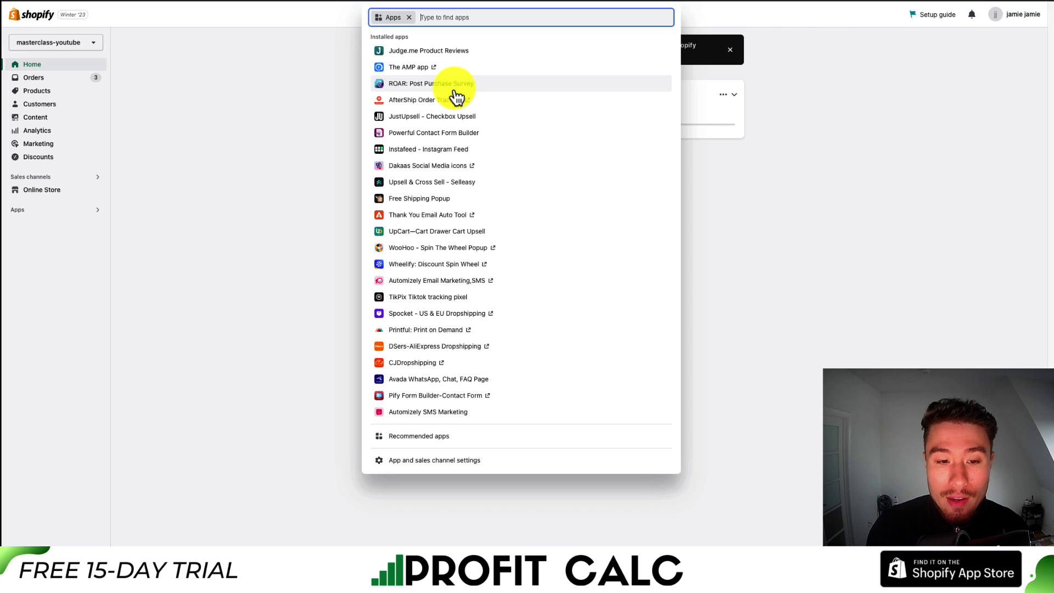
text(buy)
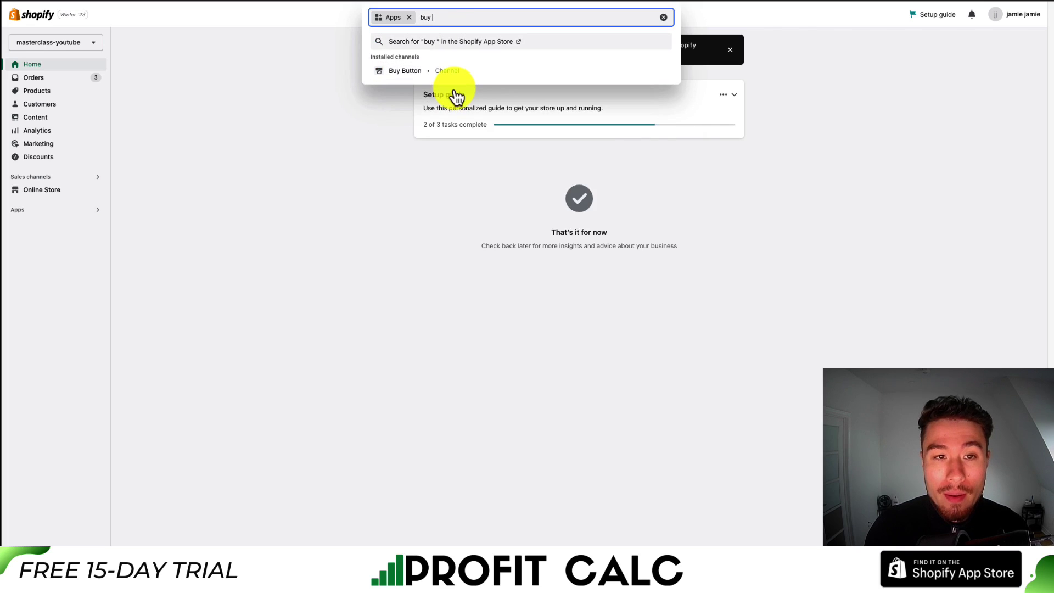
click(423, 74)
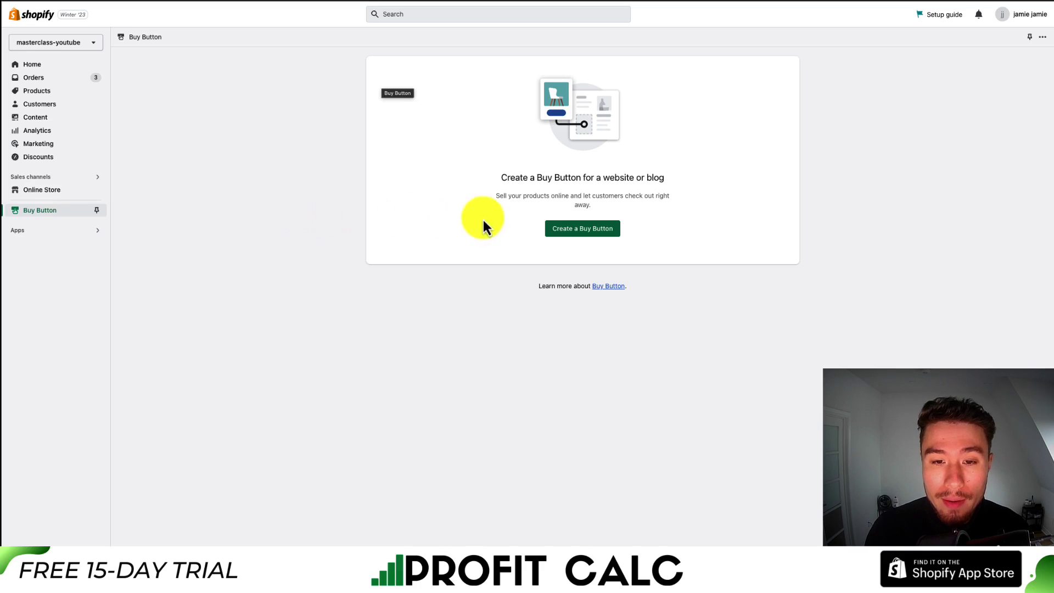
Step: Create a Product Buy Button with Outdoor Camping Bag as its product
click(594, 229)
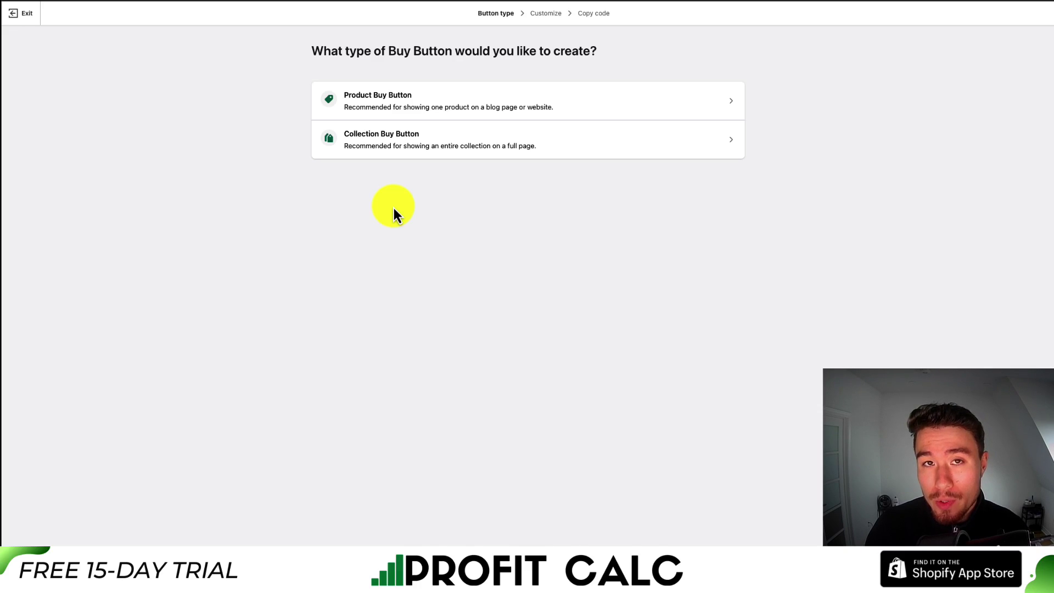
click(416, 116)
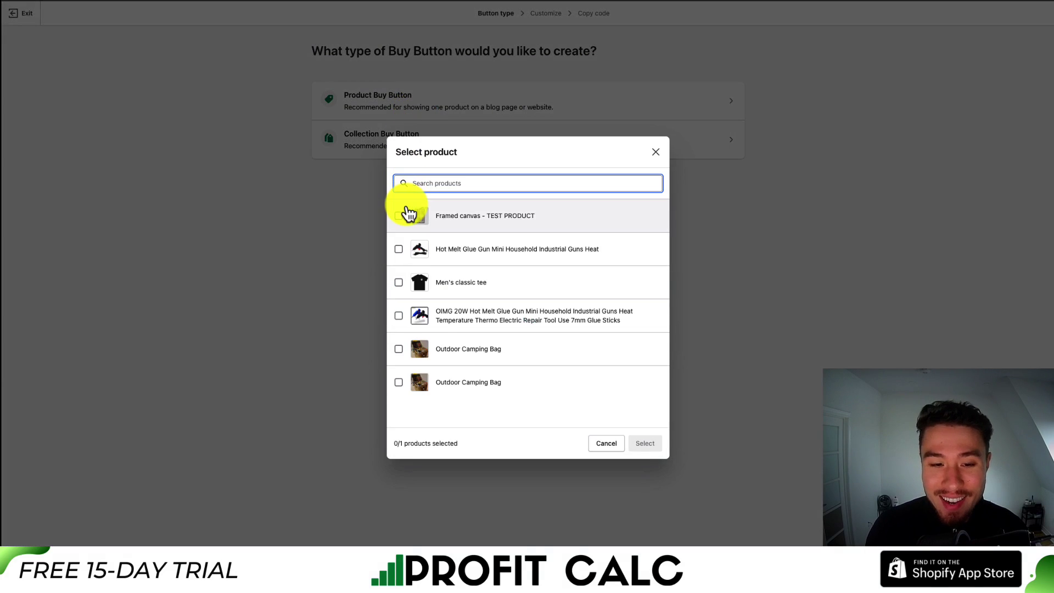
click(398, 349)
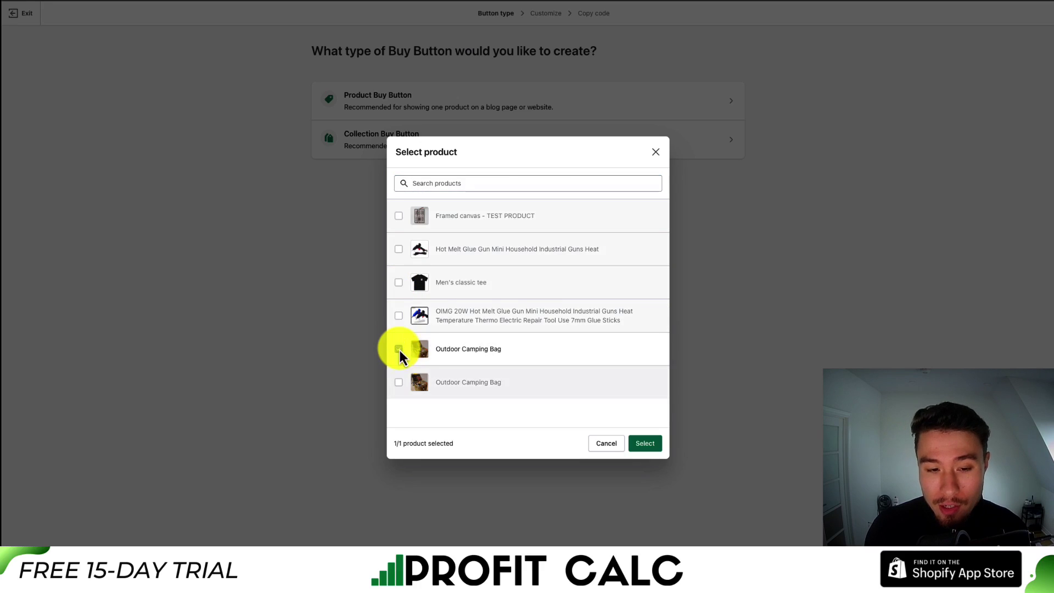
click(641, 444)
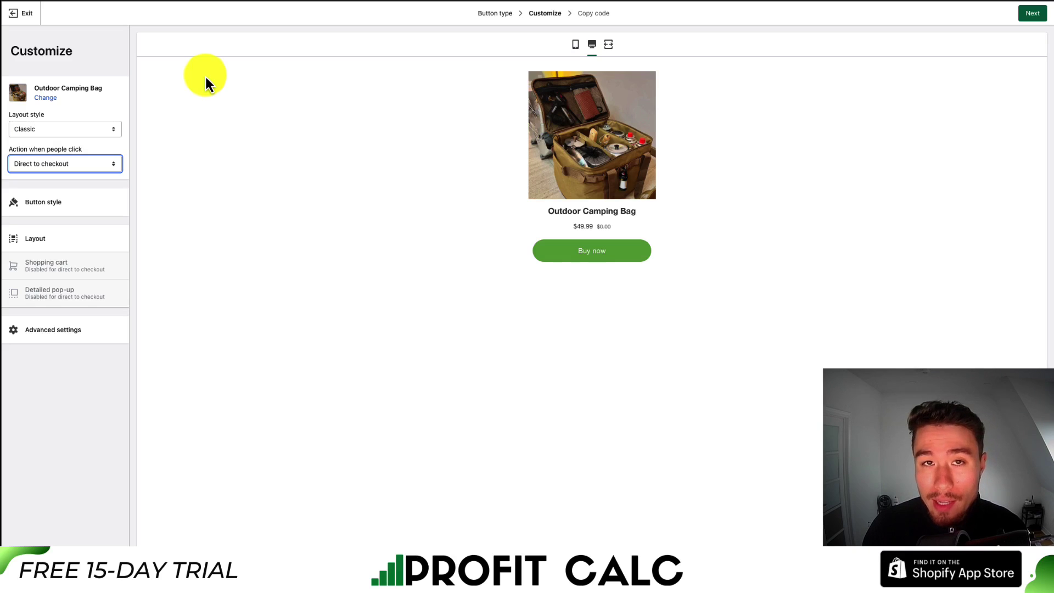
Step: Try the 'Action when people click' options, ending on Direct to checkout
click(24, 152)
click(70, 168)
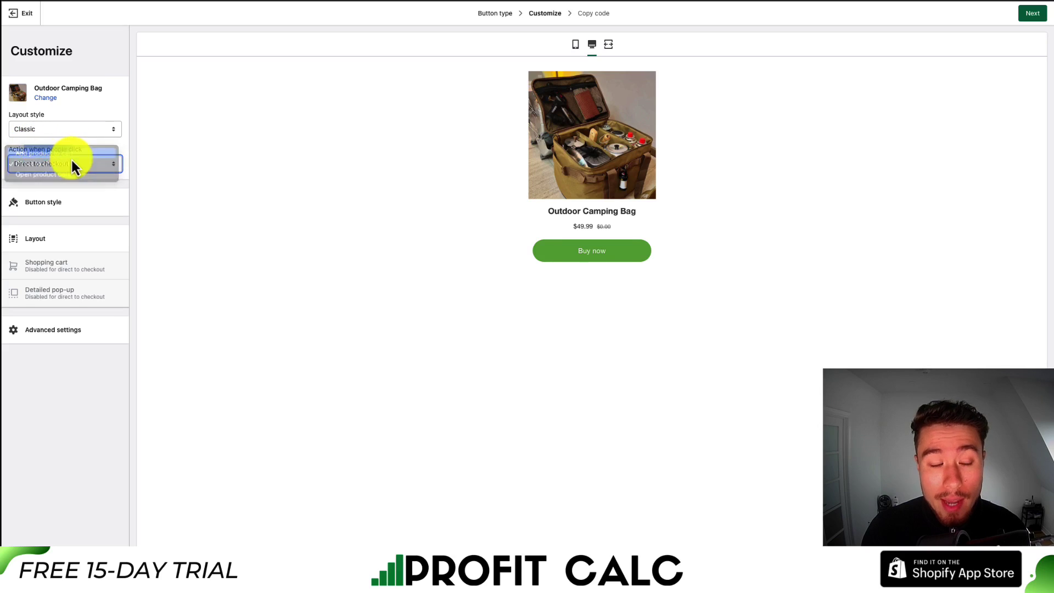
click(69, 175)
click(69, 167)
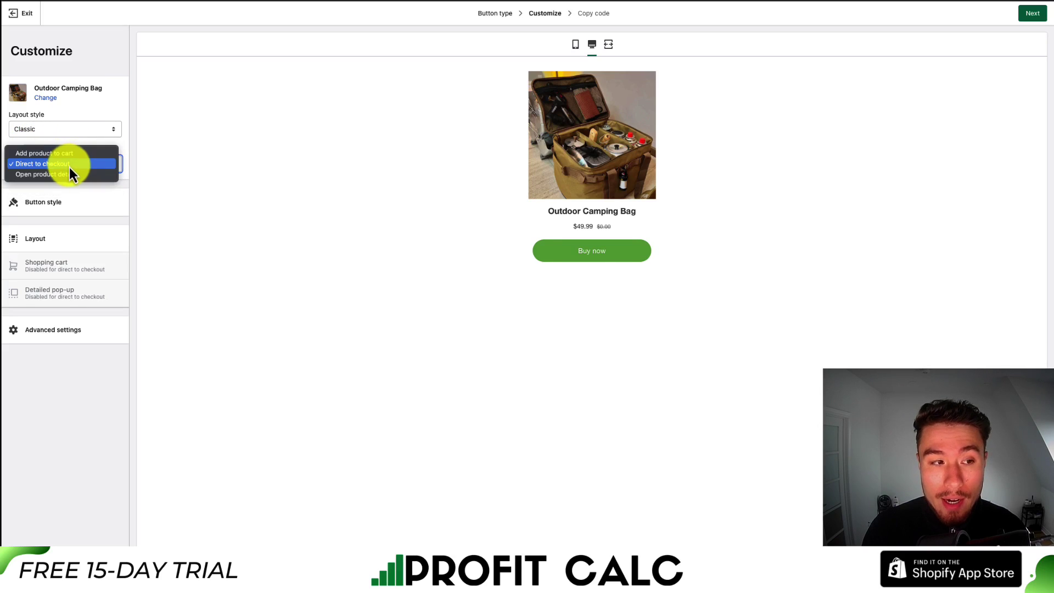
click(71, 172)
click(68, 166)
click(69, 156)
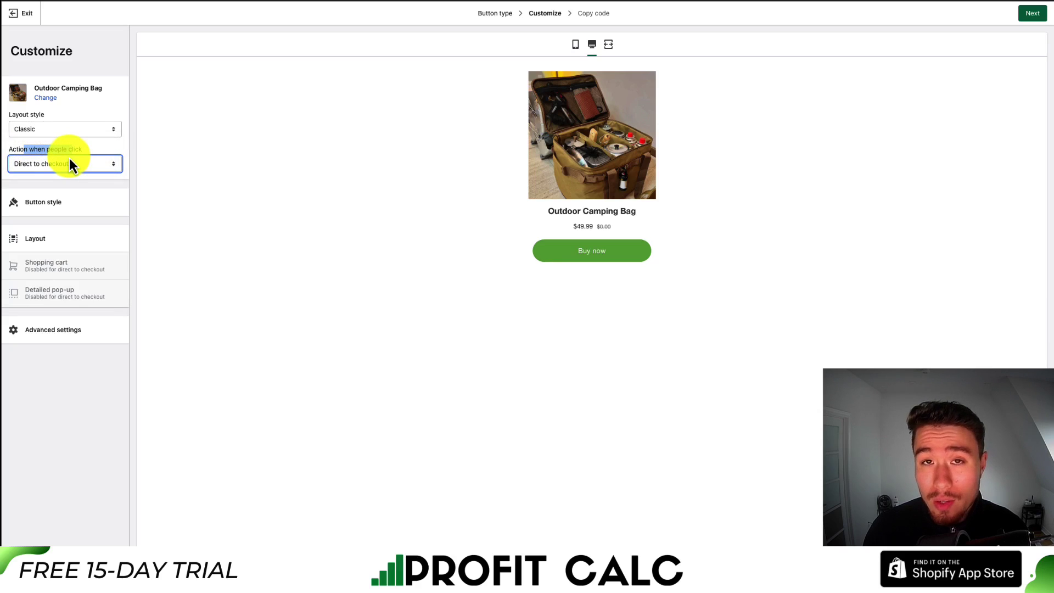
Step: Preview the Basic, Classic and Full view layouts, then settle on Basic
click(60, 131)
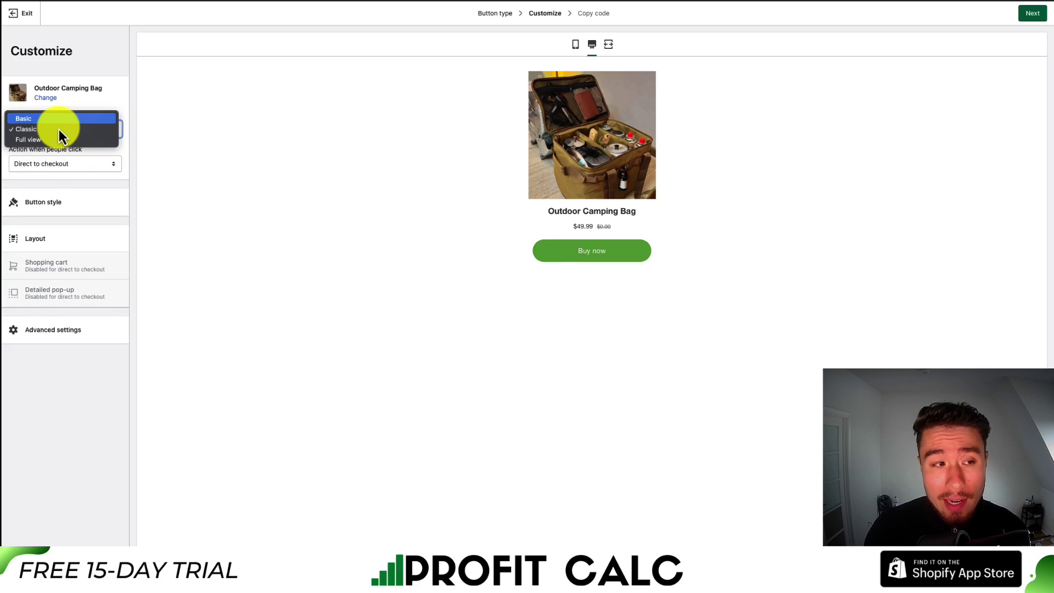
click(64, 119)
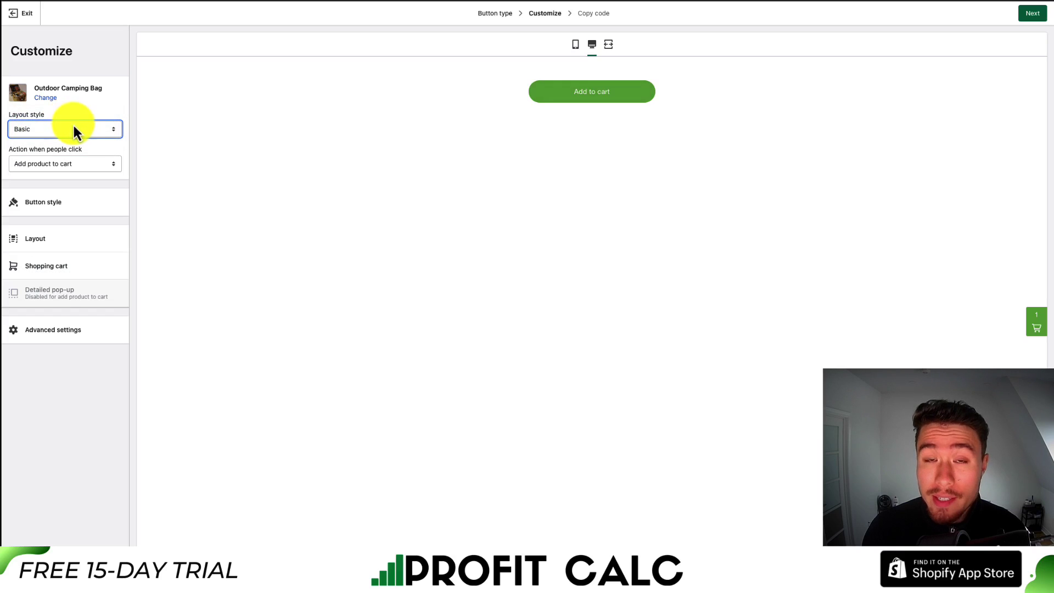
click(82, 130)
click(78, 139)
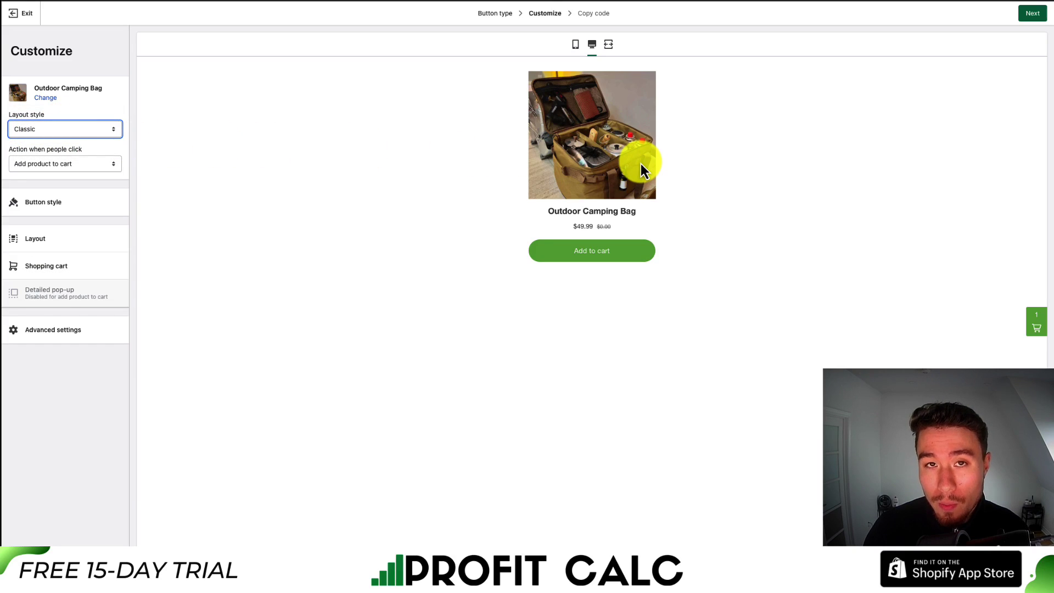
key(space)
key(Down)
key(Return)
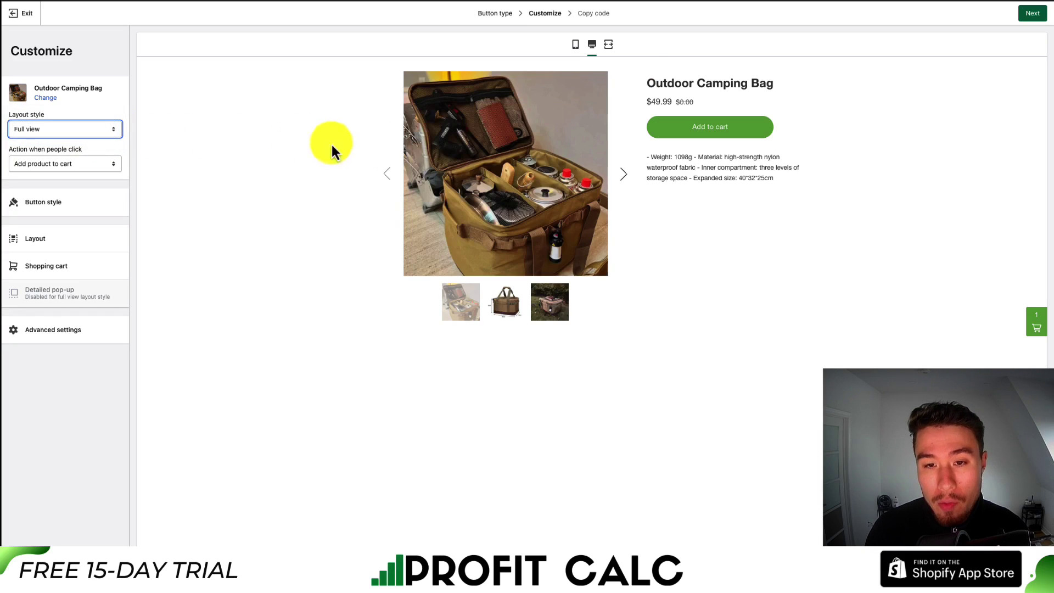
click(623, 176)
click(623, 175)
click(109, 131)
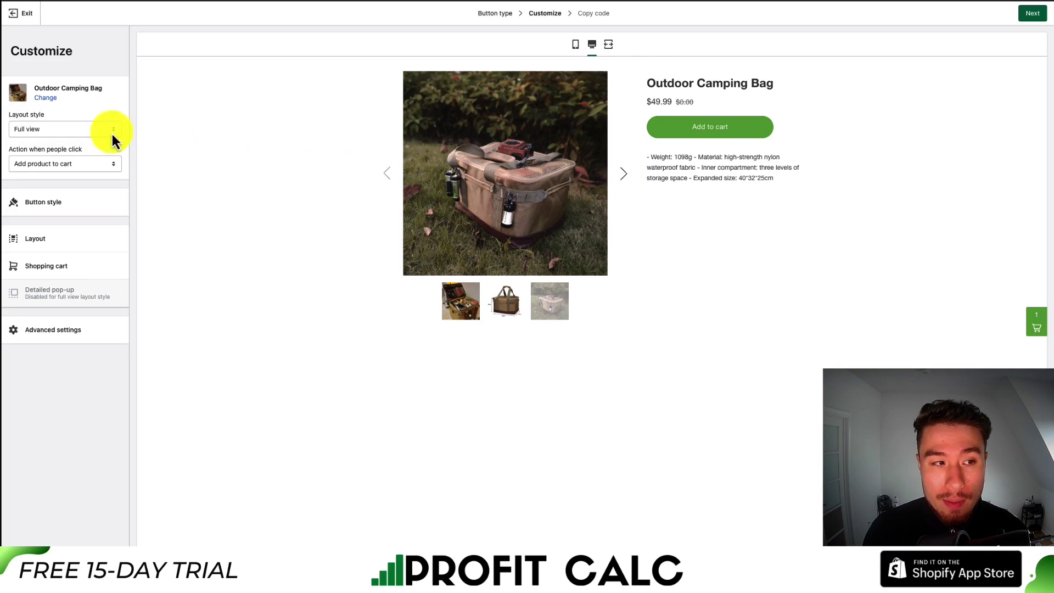
click(62, 109)
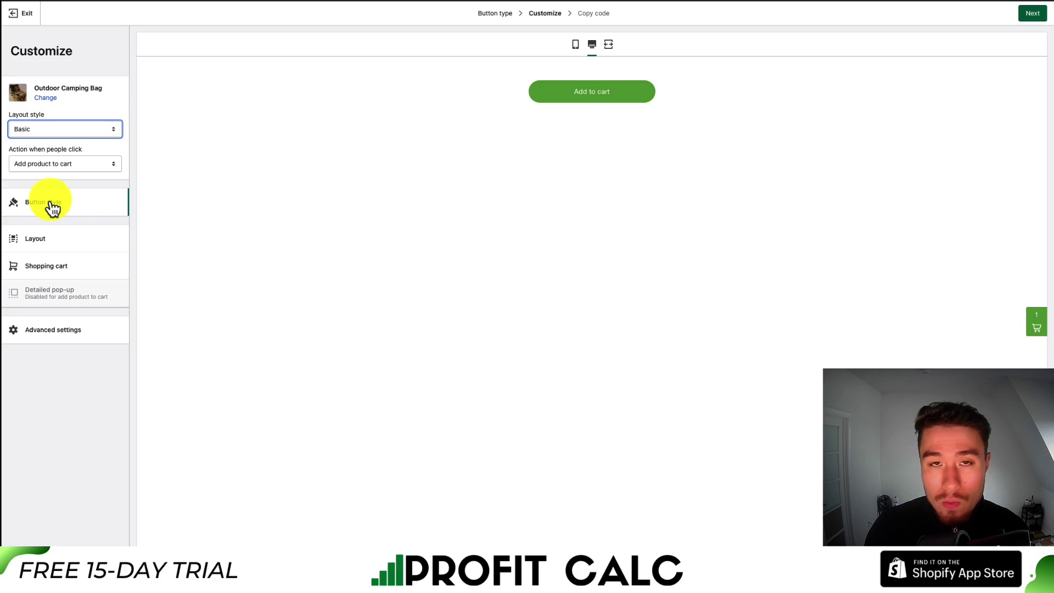
Step: In Button style, set the corners to 11 px and the text size to 17 px
click(50, 203)
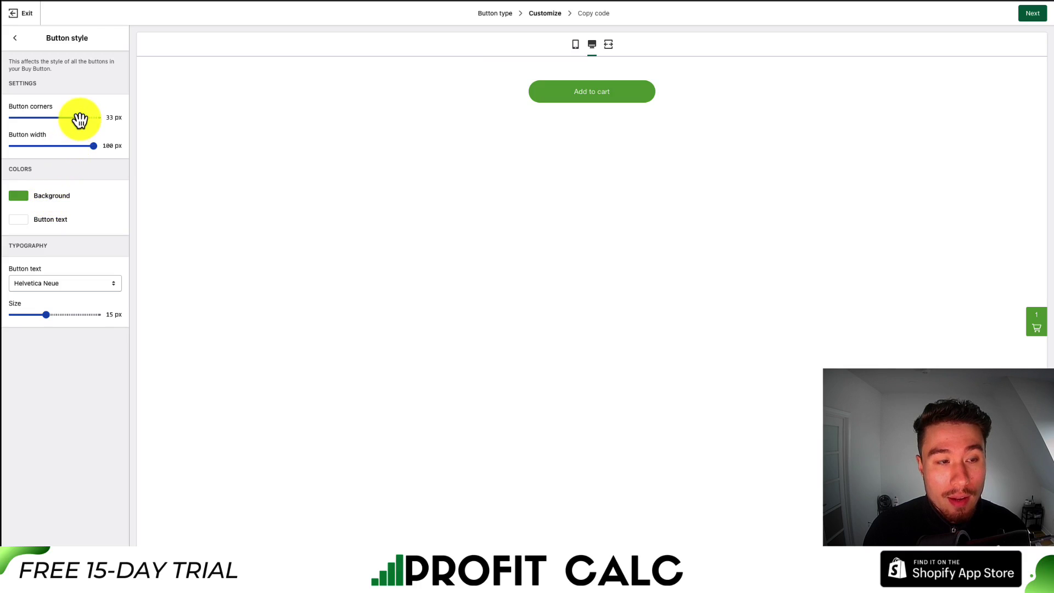
drag(82, 117, 36, 117)
mouse_move(92, 148)
mouse_down()
mouse_move(38, 146)
mouse_move(100, 160)
mouse_up()
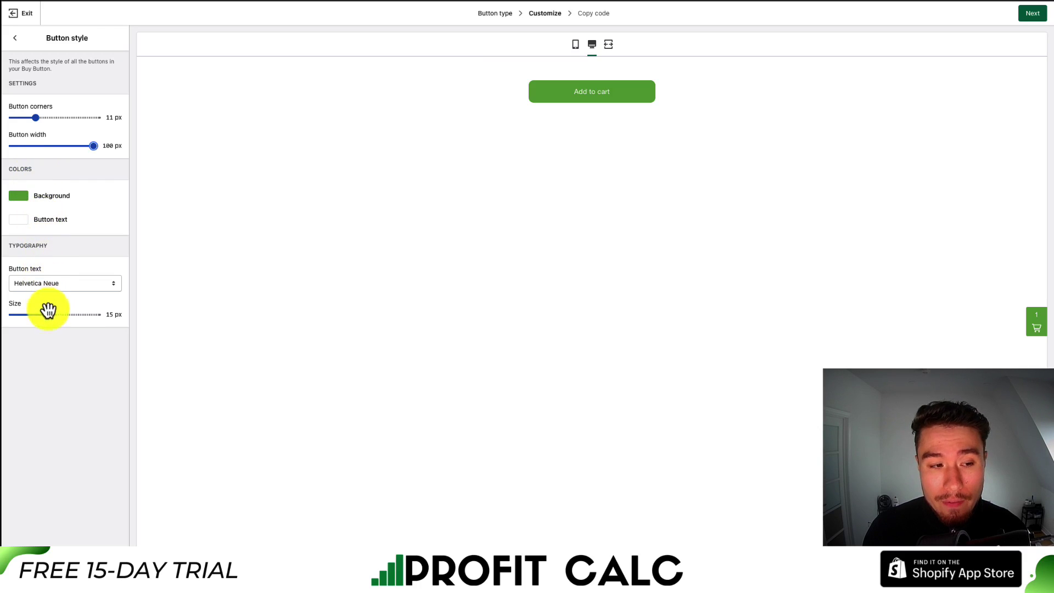
mouse_move(46, 314)
mouse_down()
mouse_move(88, 315)
mouse_move(47, 314)
mouse_up()
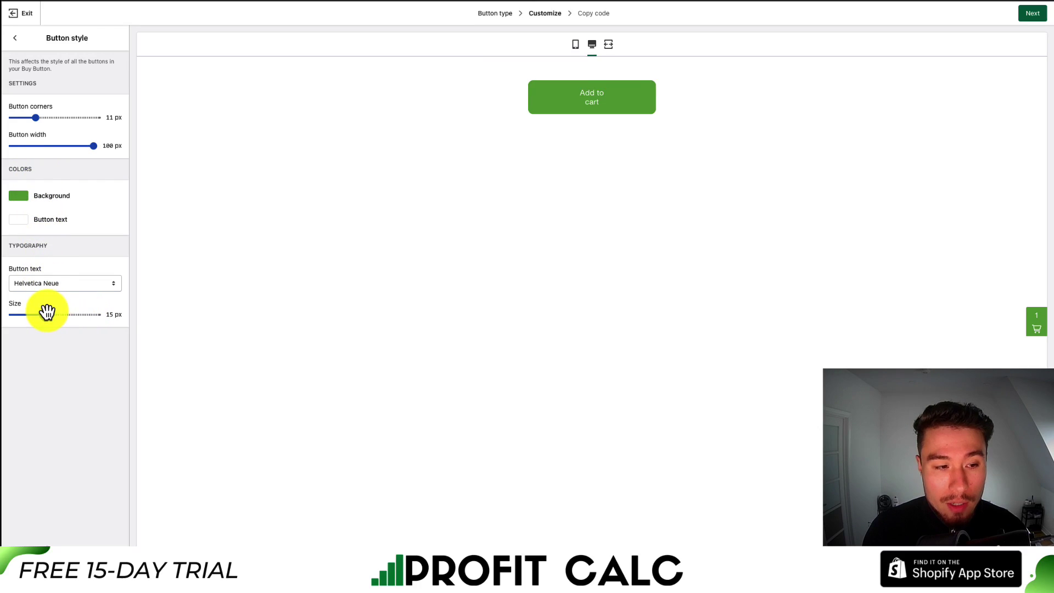
click(17, 40)
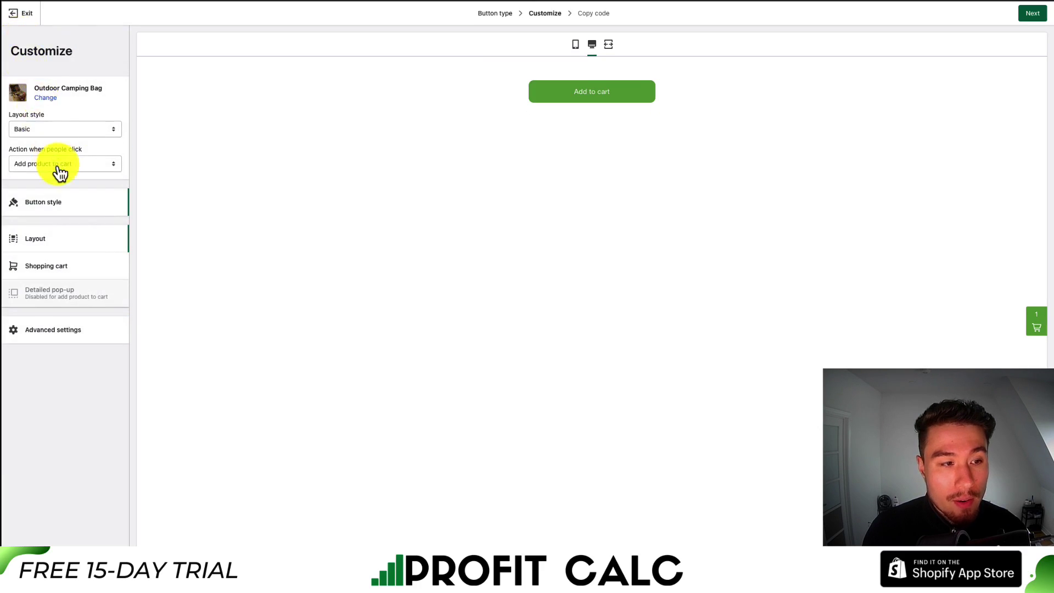
Step: In Layout, keep the button centred and toggle the quantity field on, then off
click(33, 238)
click(46, 100)
click(57, 208)
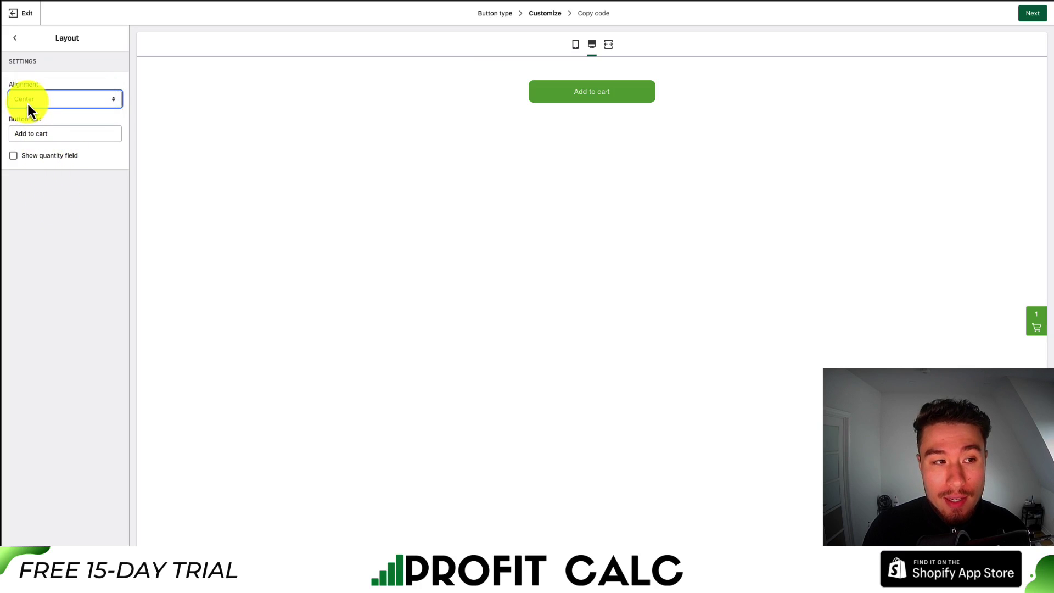
click(28, 103)
click(38, 155)
click(39, 157)
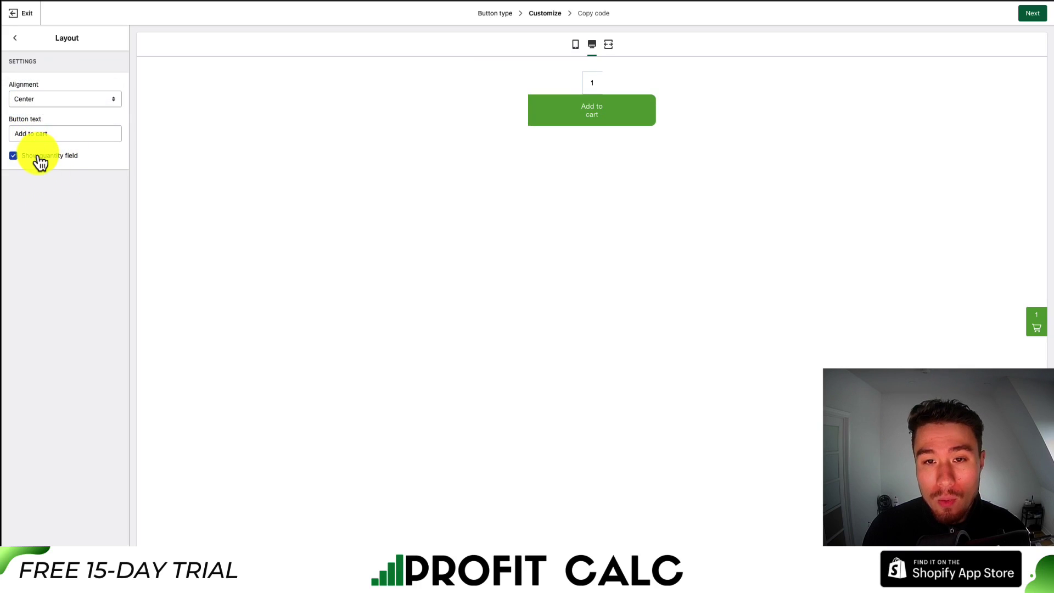
click(38, 156)
click(15, 37)
click(58, 165)
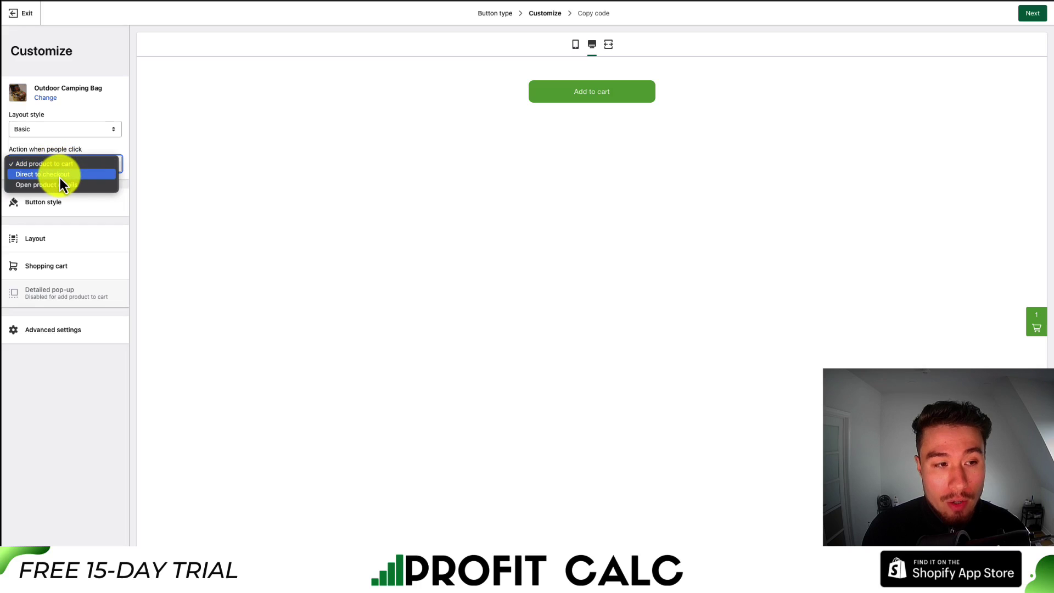
Step: Set the click action to Direct to checkout, with checkout redirecting in the same tab
click(60, 174)
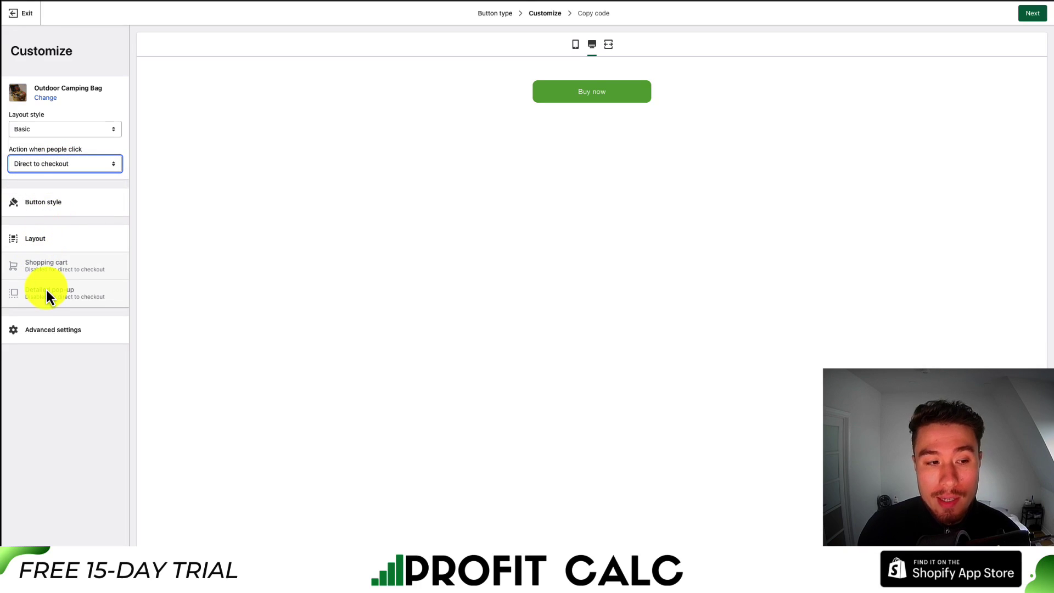
click(53, 330)
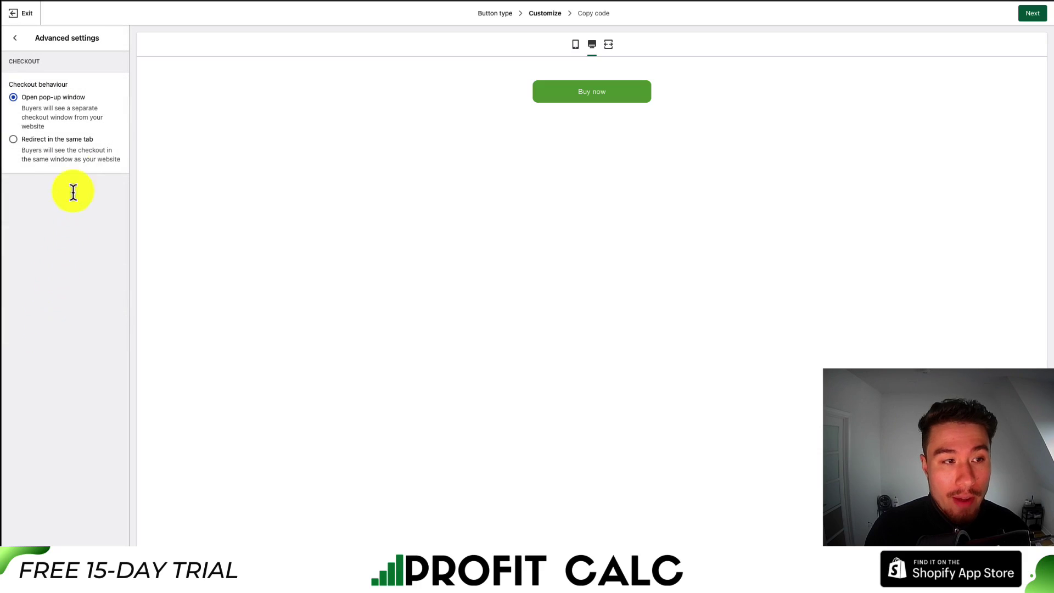
click(86, 150)
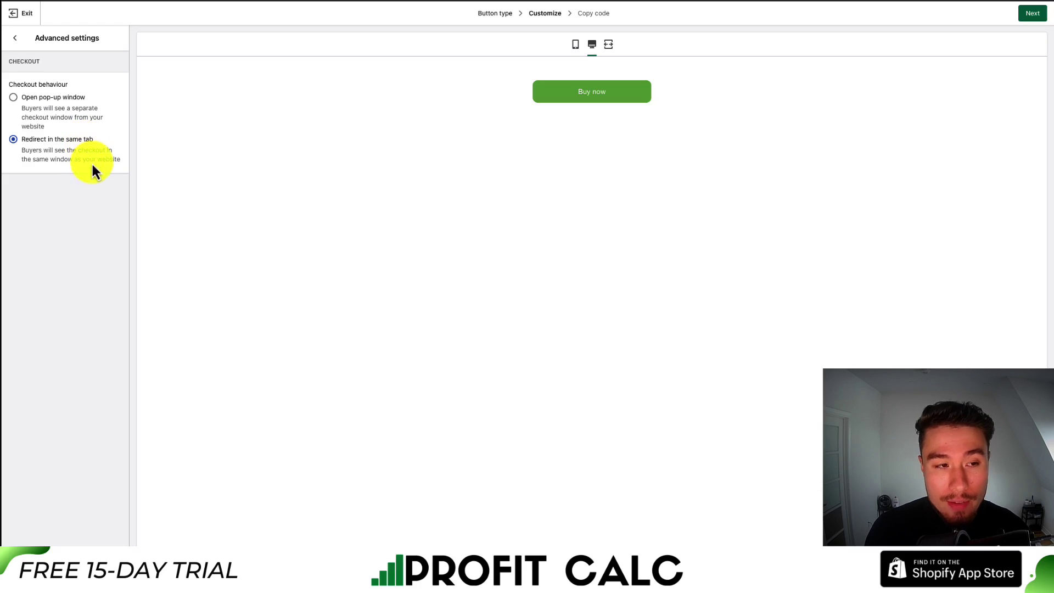
key(Escape)
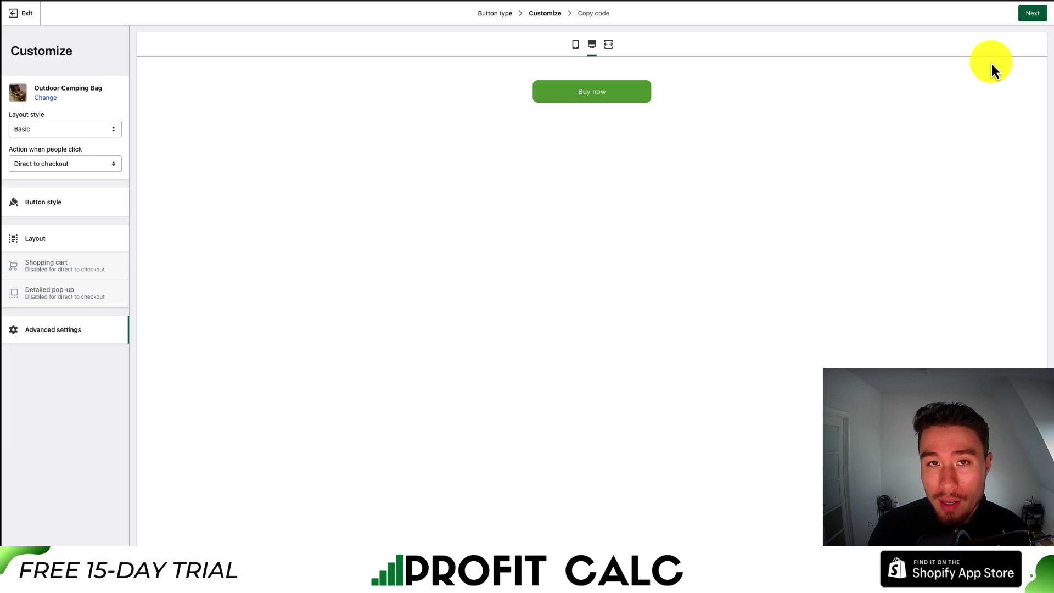
Step: Advance to the embed code step, review the code lines, and copy the embed code
click(1029, 14)
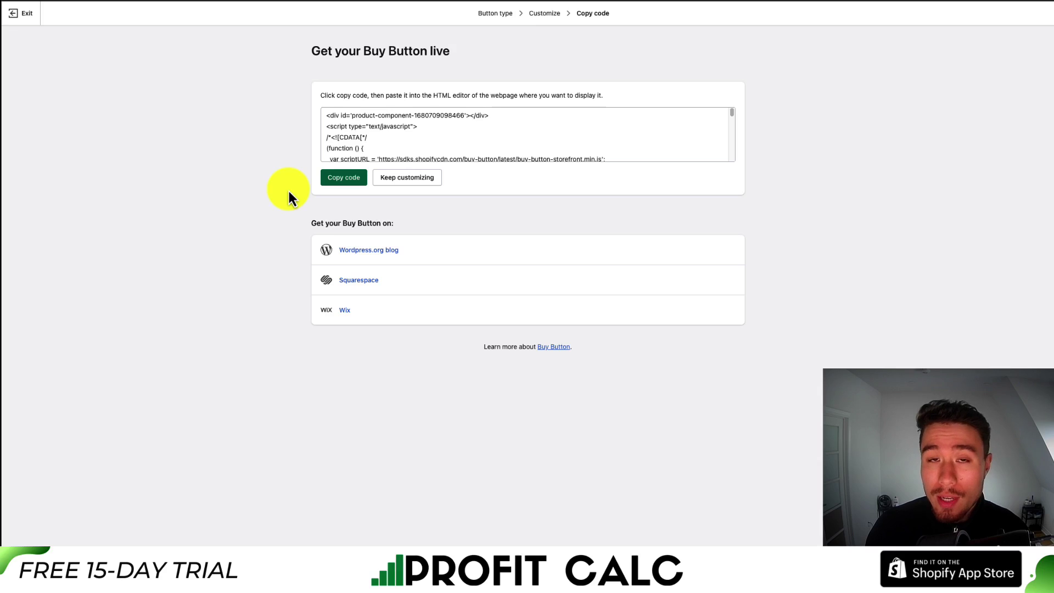
click(733, 113)
mouse_move(733, 111)
mouse_down()
mouse_move(730, 129)
mouse_move(732, 111)
mouse_up()
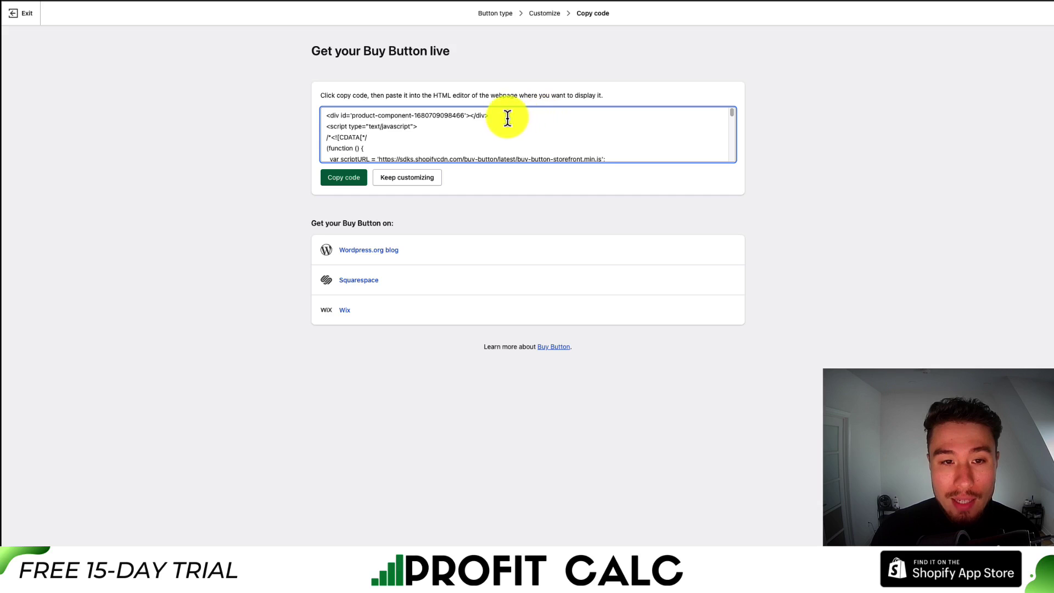
drag(506, 117, 322, 118)
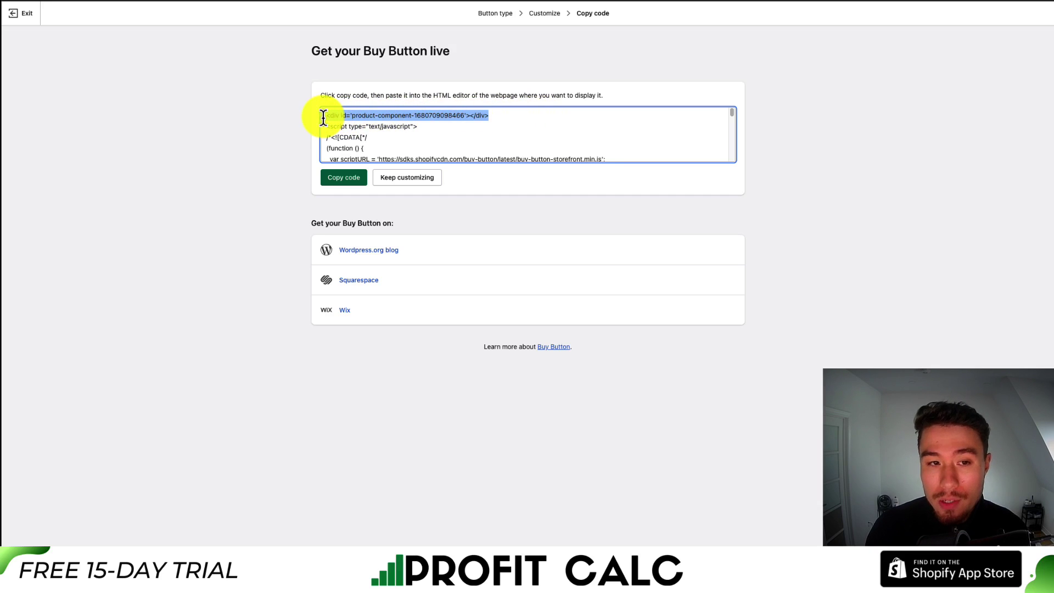
click(327, 125)
drag(488, 115, 325, 115)
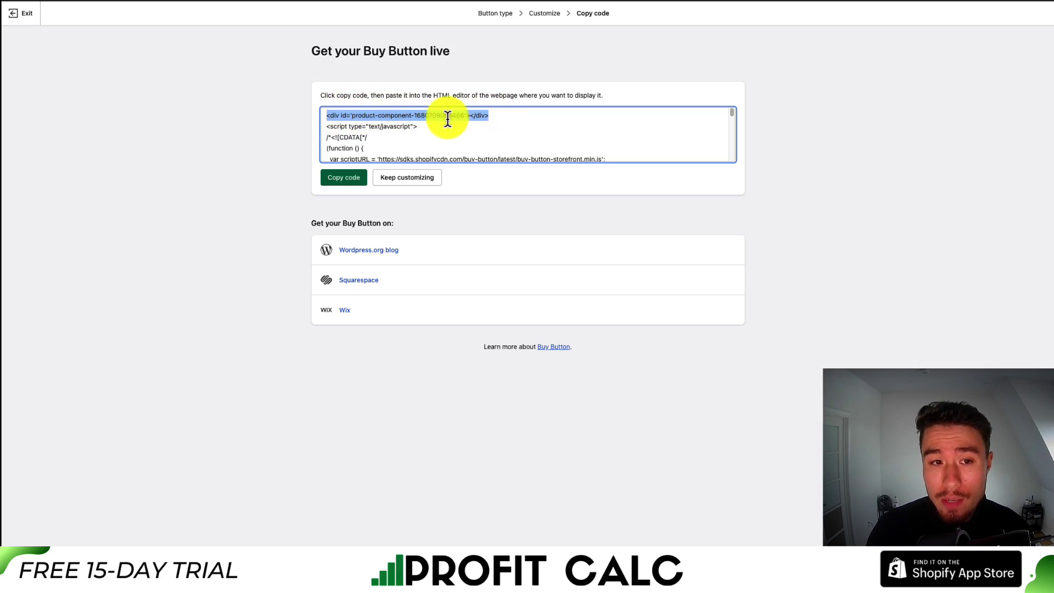
triple_click(328, 127)
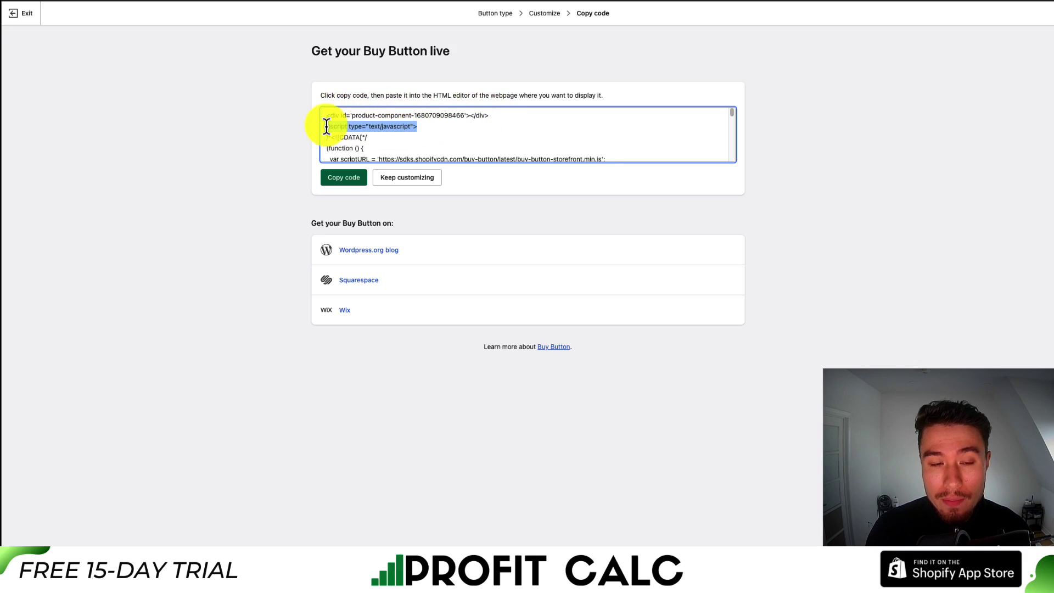
click(415, 131)
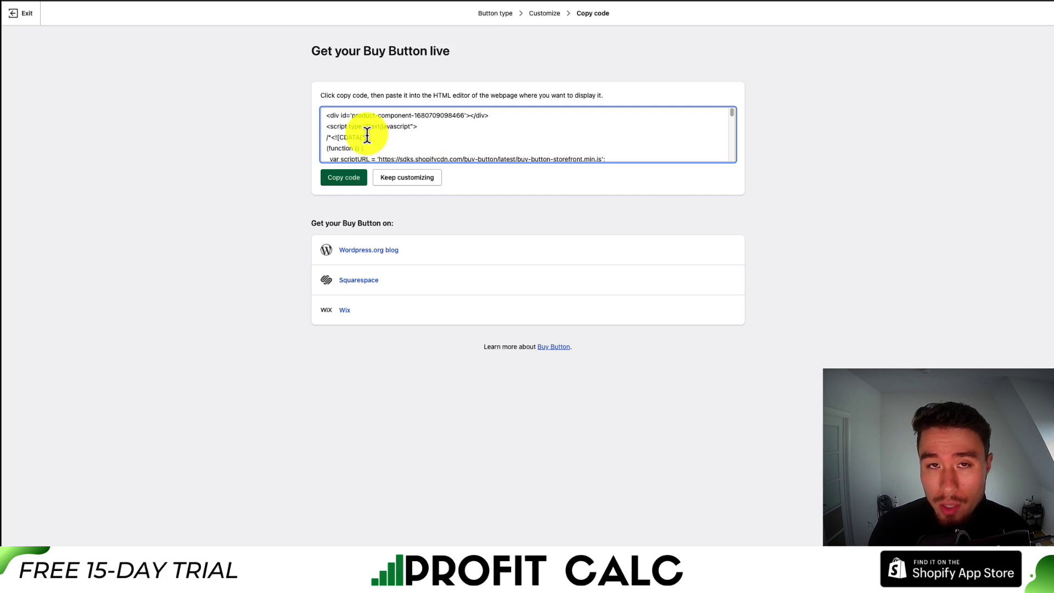
click(359, 183)
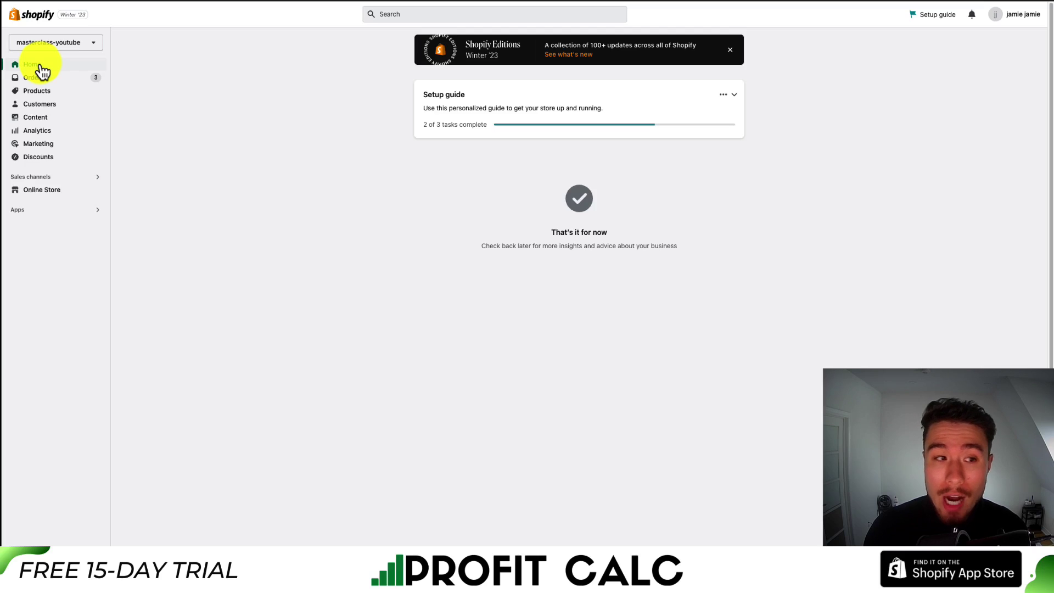
Step: Open Test Page for editing from the Online Store's Pages list
click(57, 191)
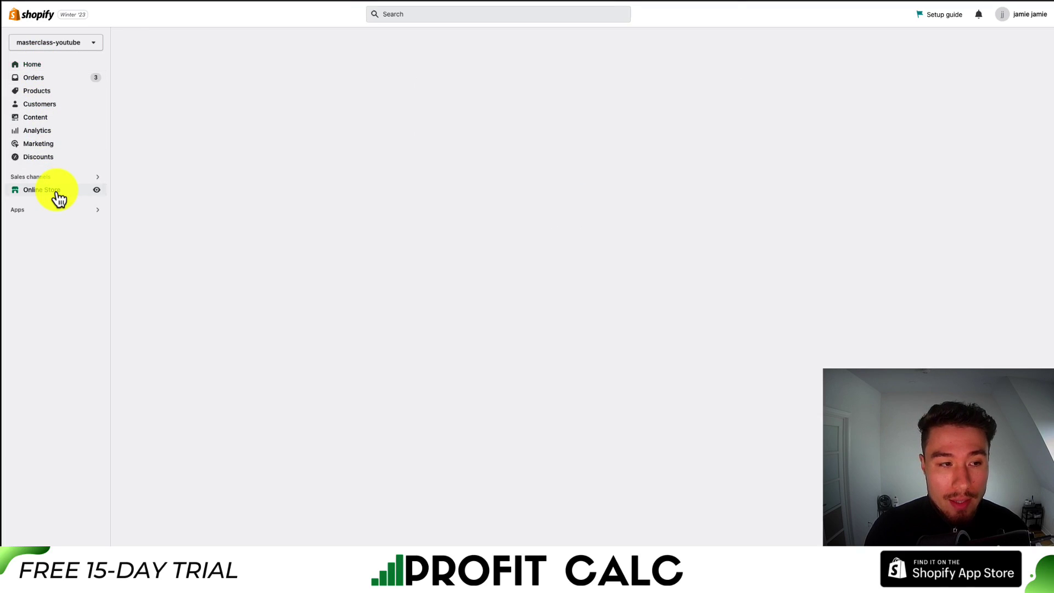
click(33, 229)
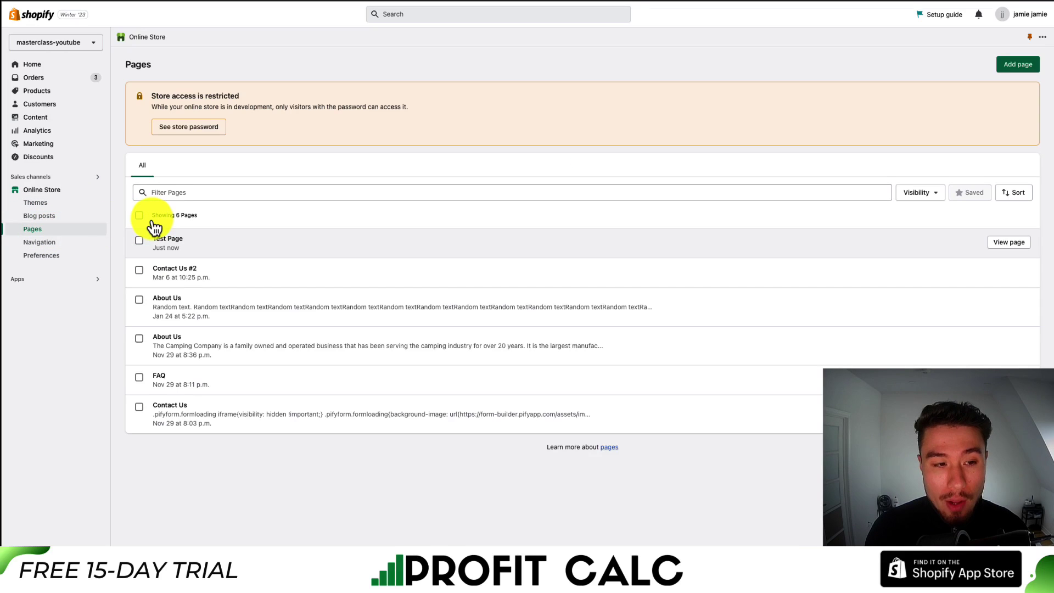
click(163, 244)
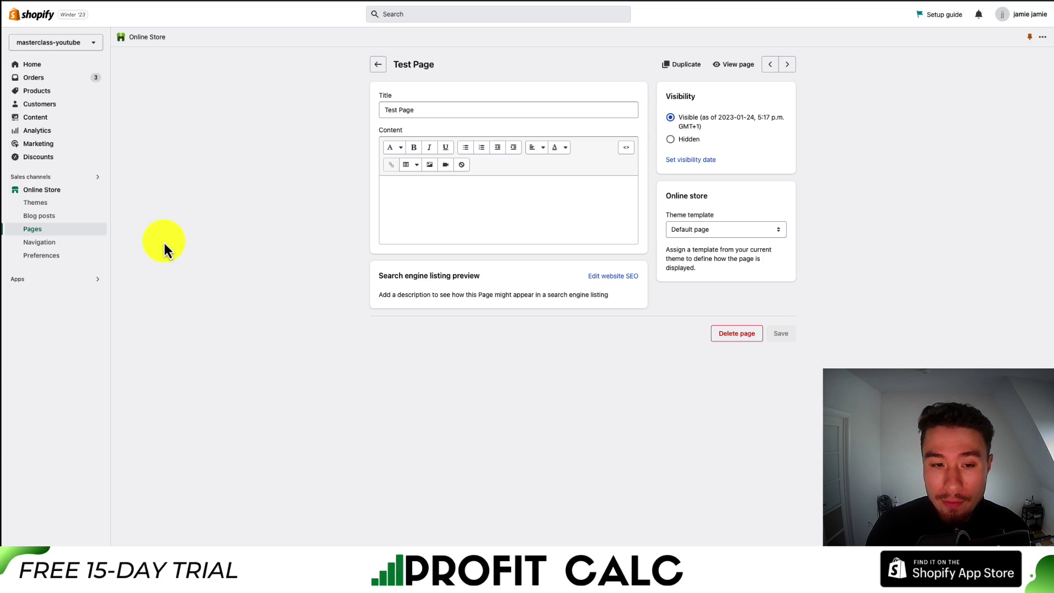
Step: Paste the Buy Button embed code into the Test Page's HTML content and save
click(426, 193)
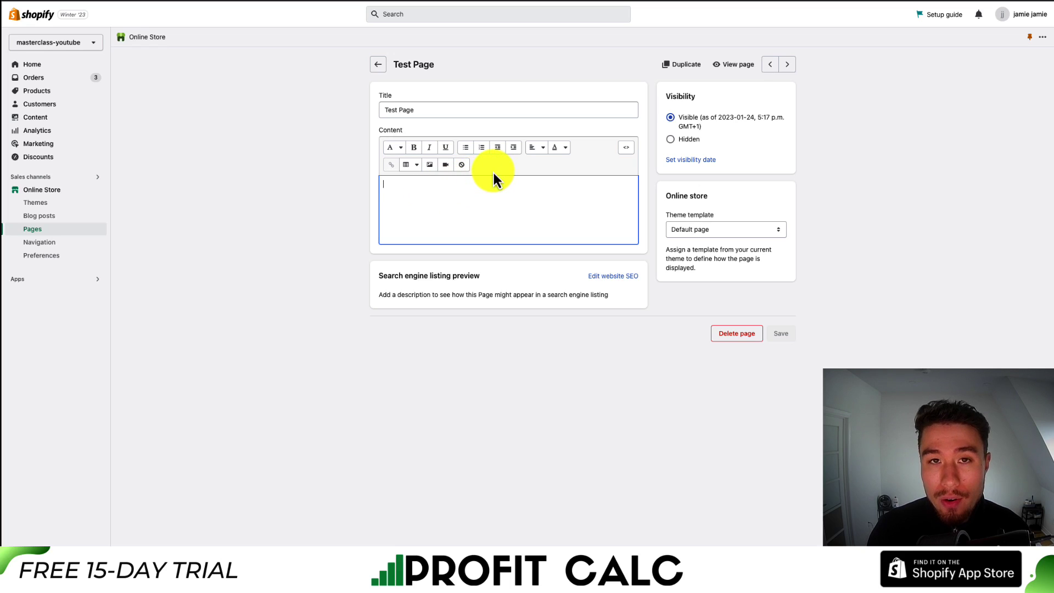
click(626, 148)
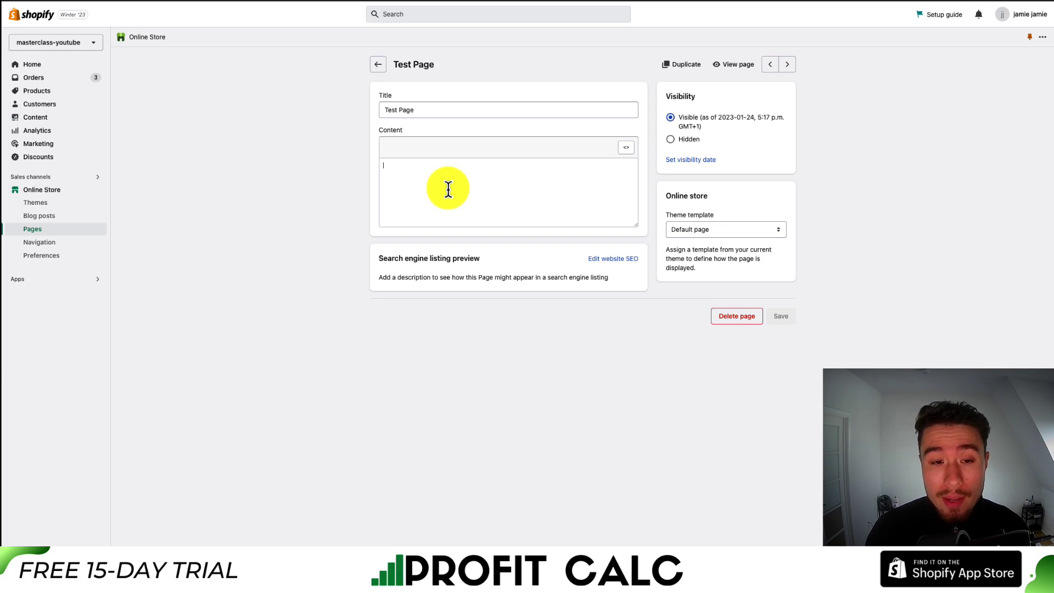
key(ctrl+v)
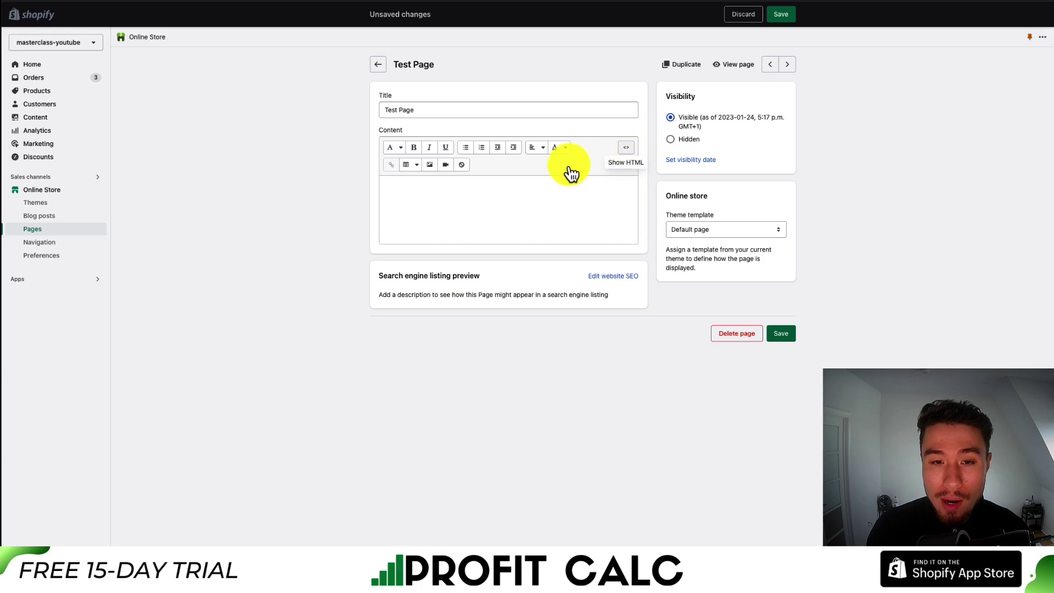
click(464, 193)
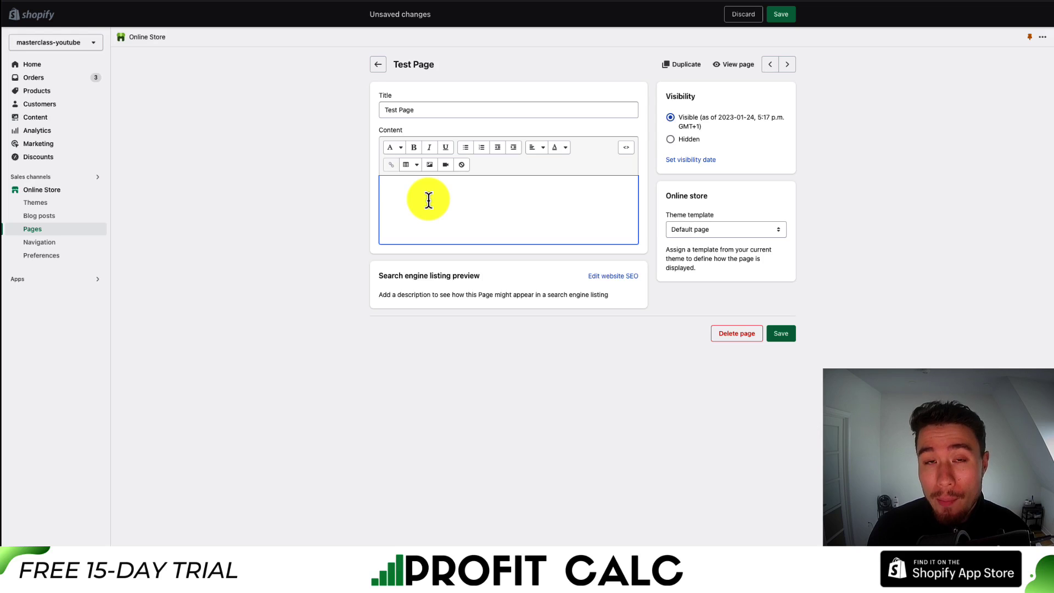
click(791, 15)
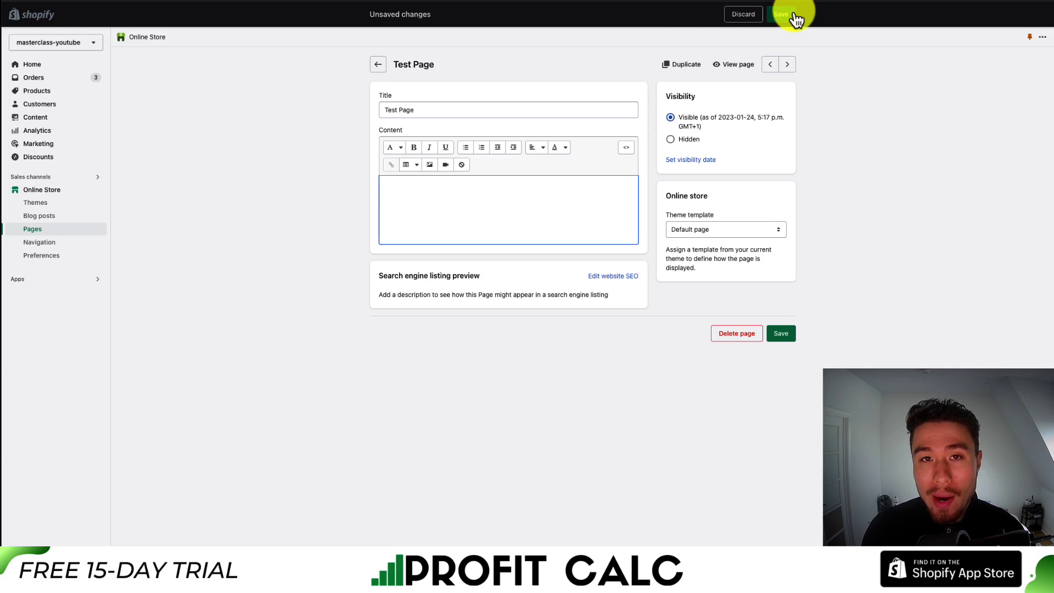
Step: View the live Test Page and check the Outdoor Camping Bag in the checkout summary
click(724, 66)
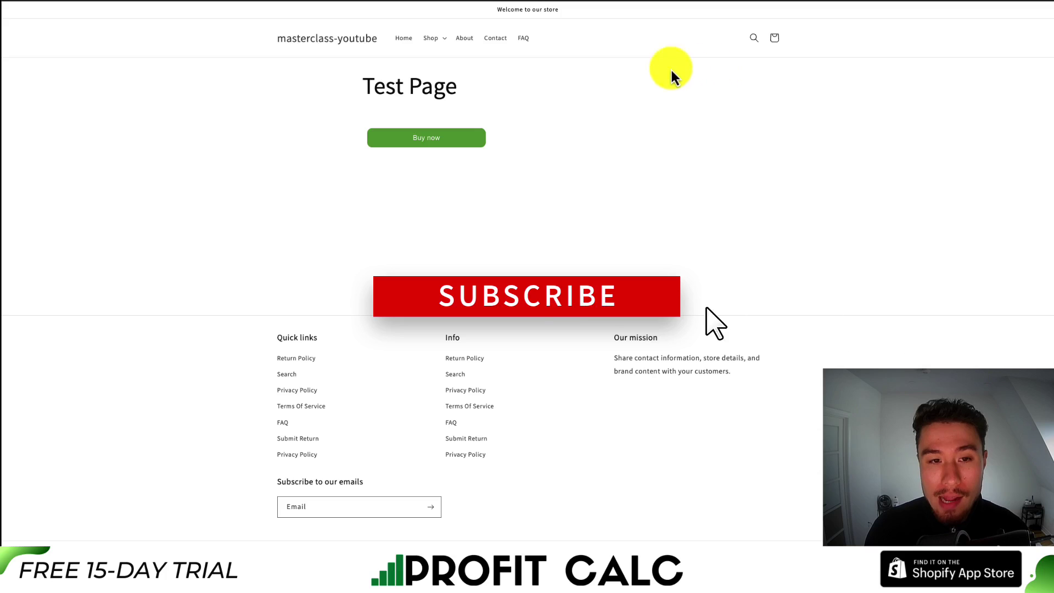
drag(358, 99, 431, 99)
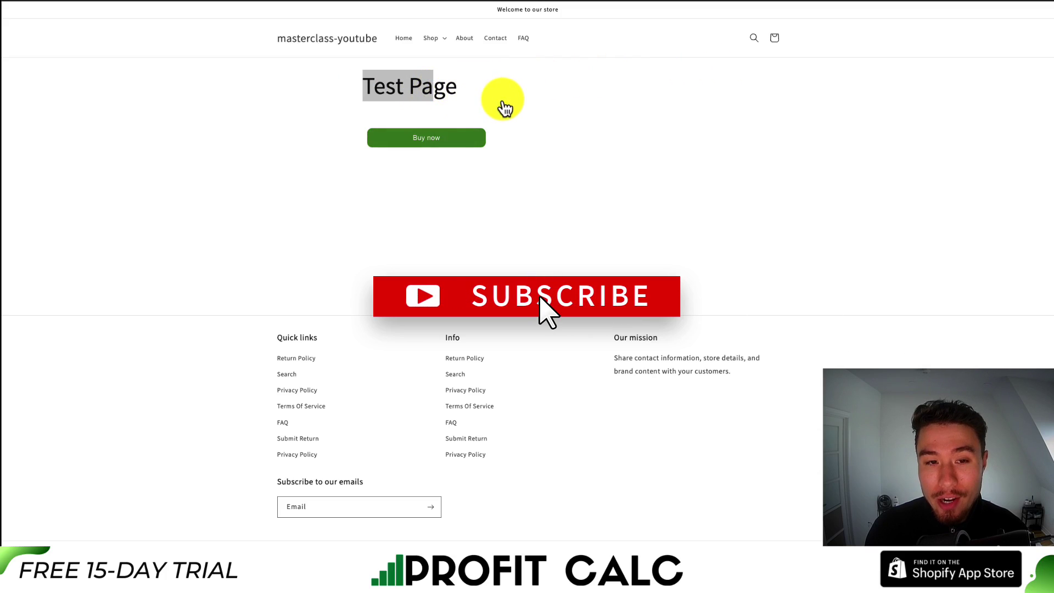
click(504, 101)
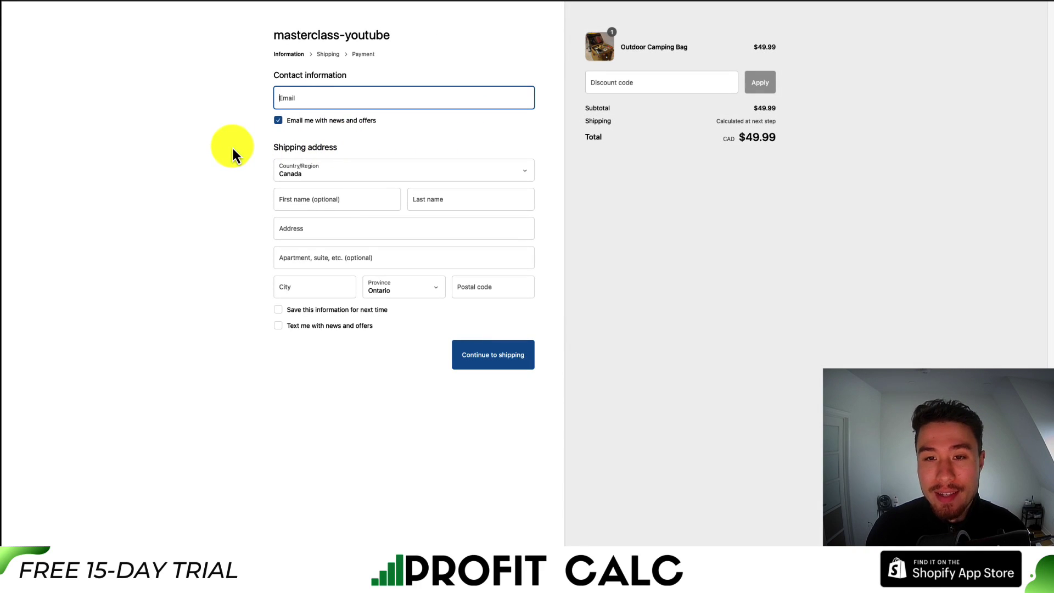
drag(632, 46, 679, 44)
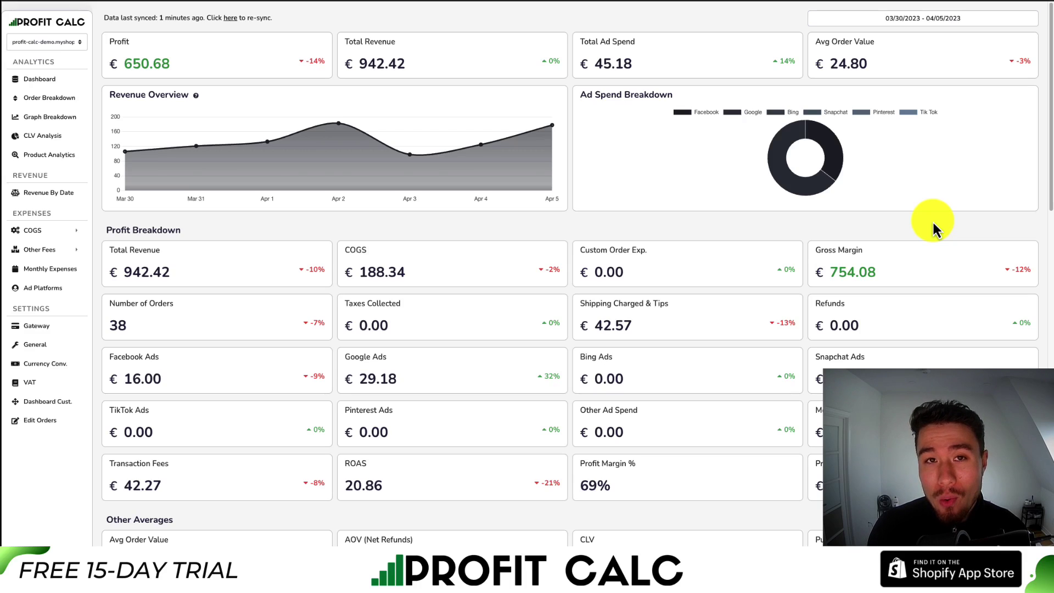
Step: Apply the last-month preset so Profit Calc shows €3,254.90 profit from 170 orders
click(961, 18)
click(998, 83)
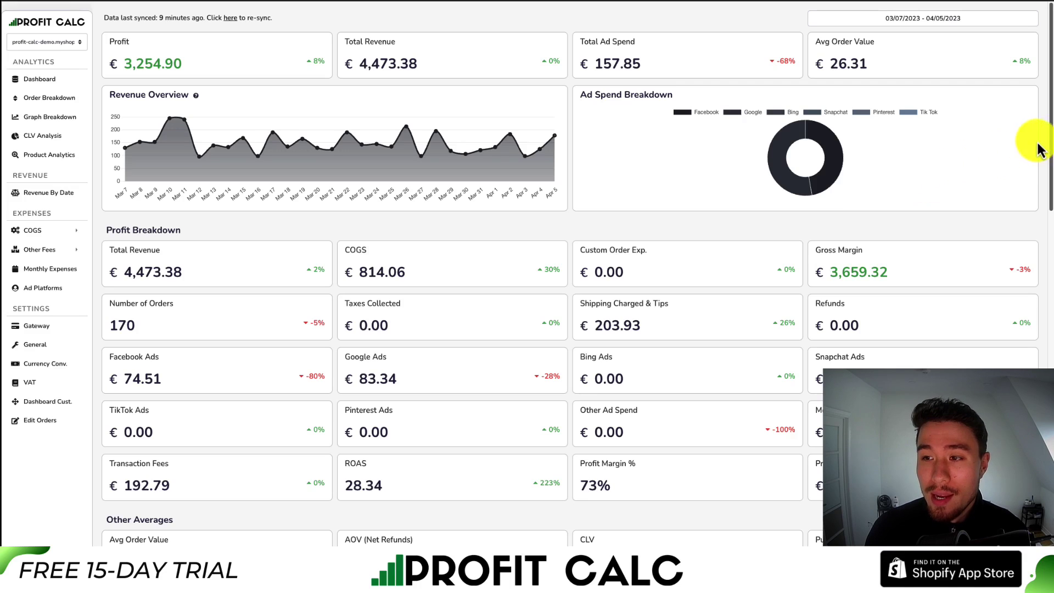
mouse_move(1050, 138)
mouse_down()
mouse_move(1050, 184)
mouse_move(1030, 230)
mouse_move(1045, 420)
mouse_move(1050, 131)
mouse_up()
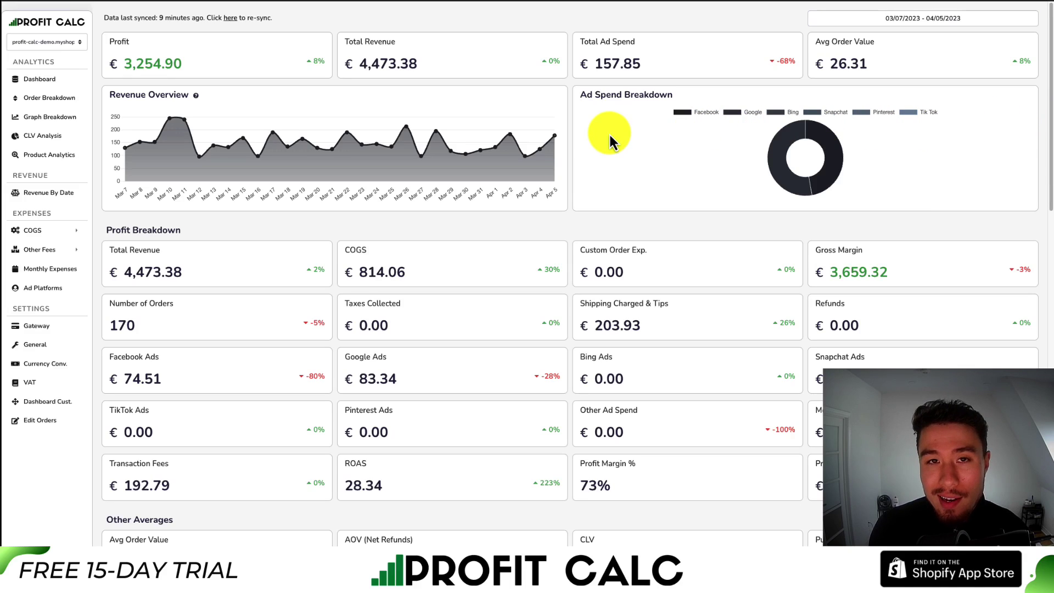